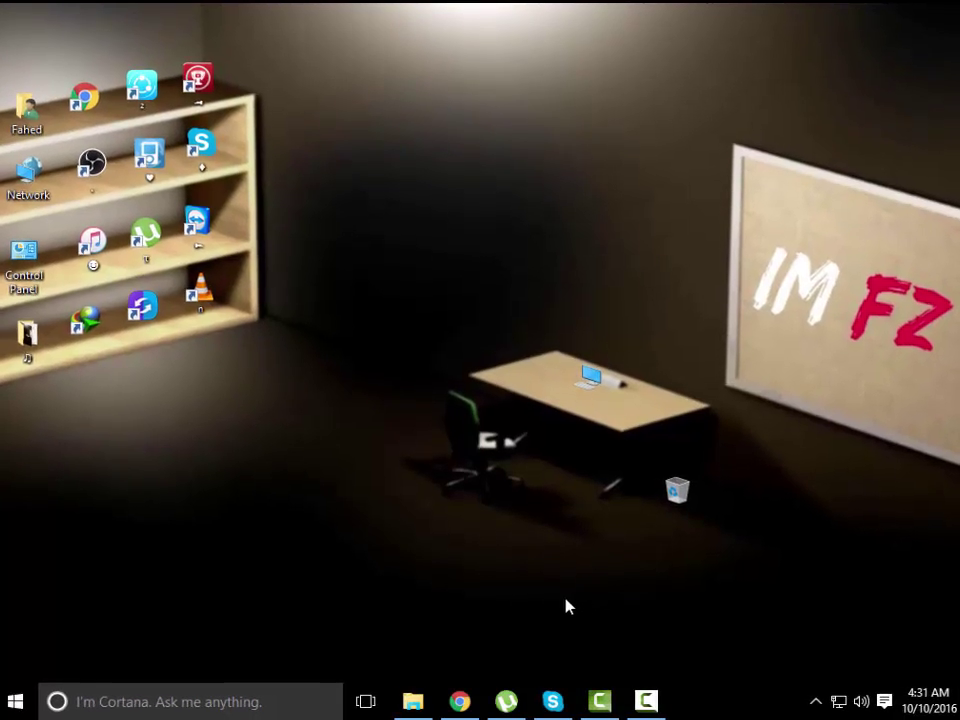
- Bring up Chrome from the taskbar, then minimize it to reveal the desktop
left_click(460, 703)
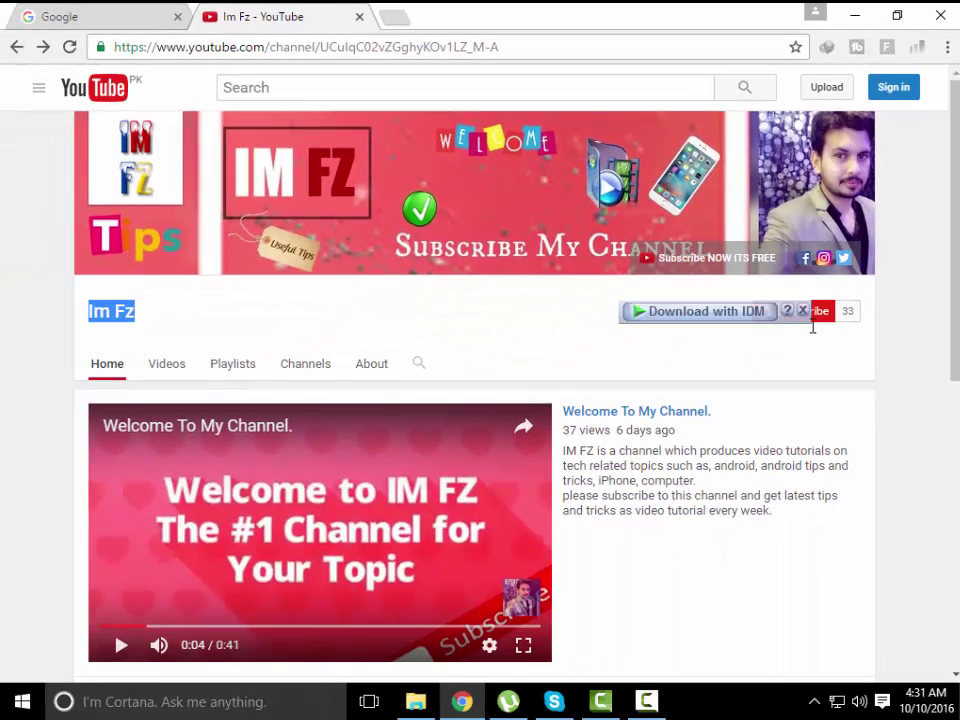
left_click(860, 17)
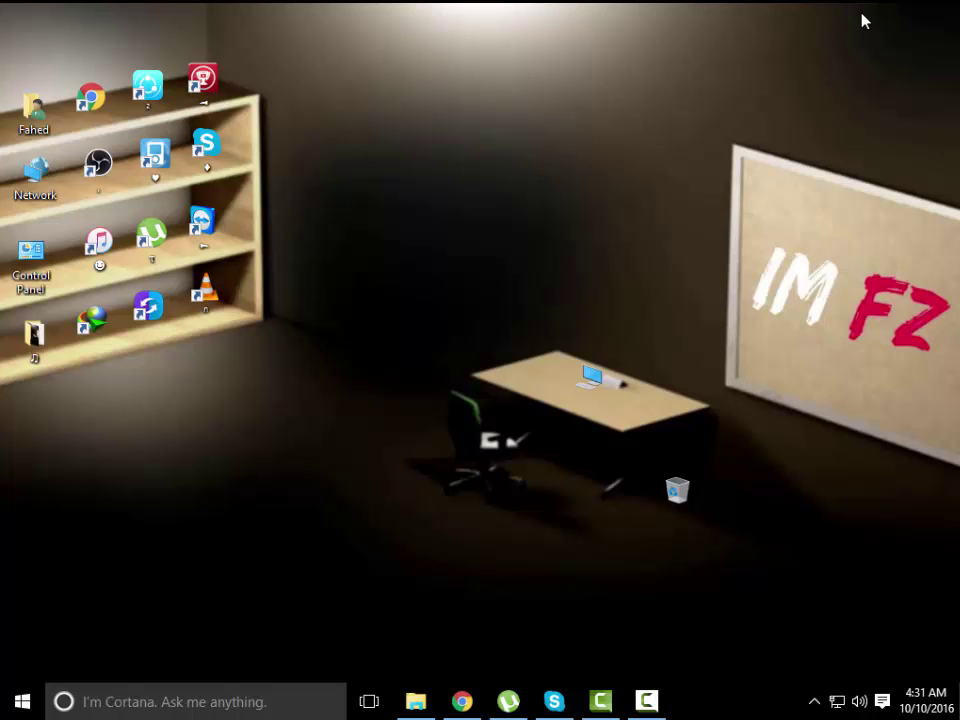
- Restore Chrome and search Google for imopcapp.com/download
left_click(461, 701)
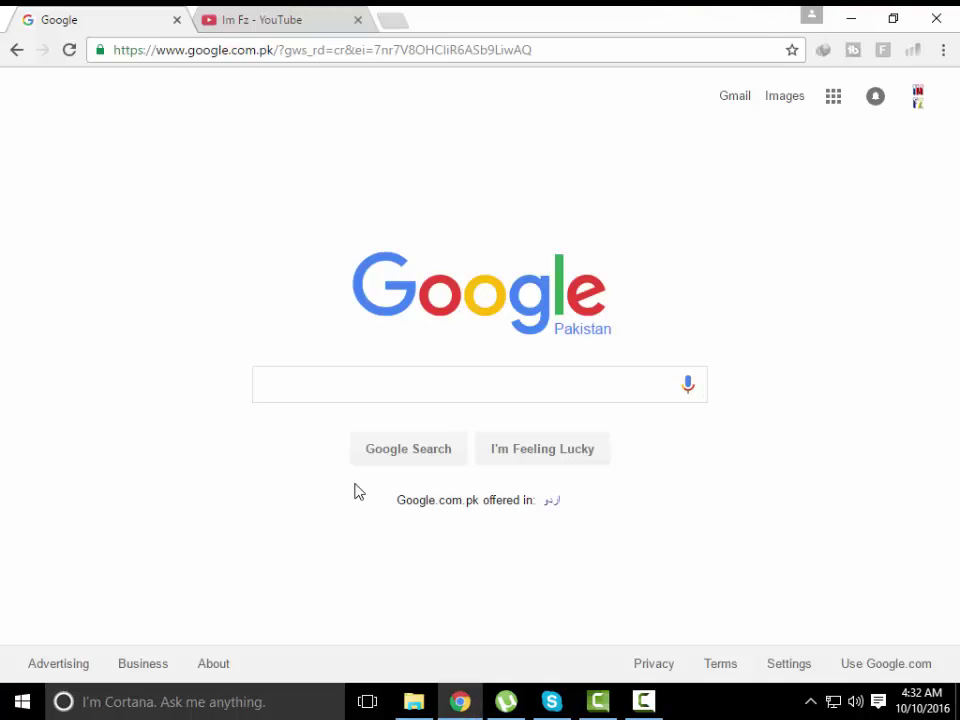
left_click(302, 406)
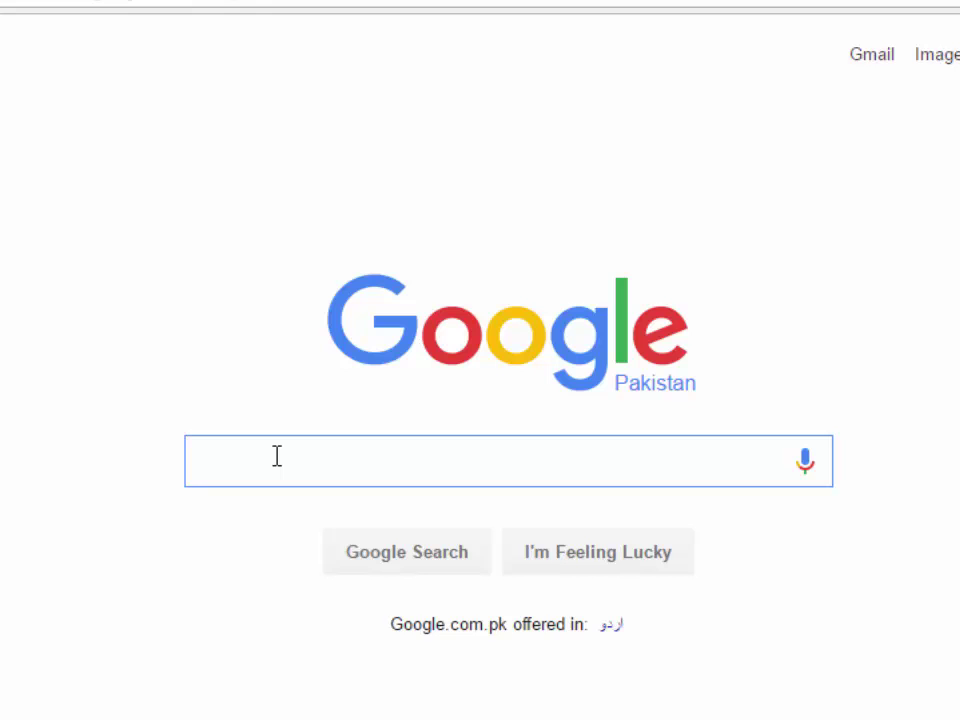
type("imp")
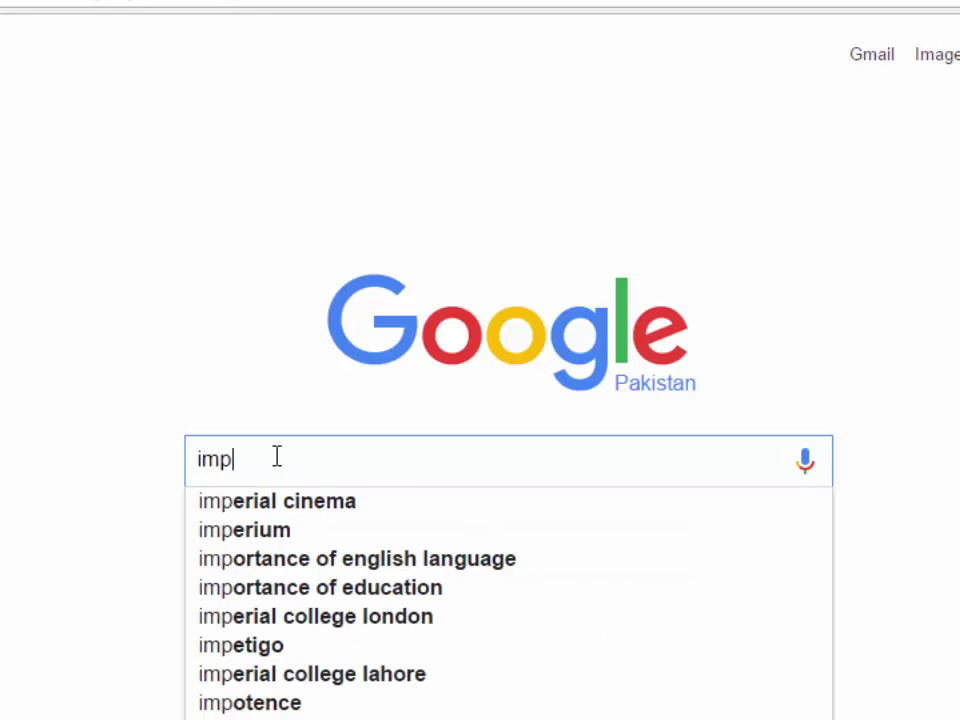
key("BackSpace")
type("opcapp")
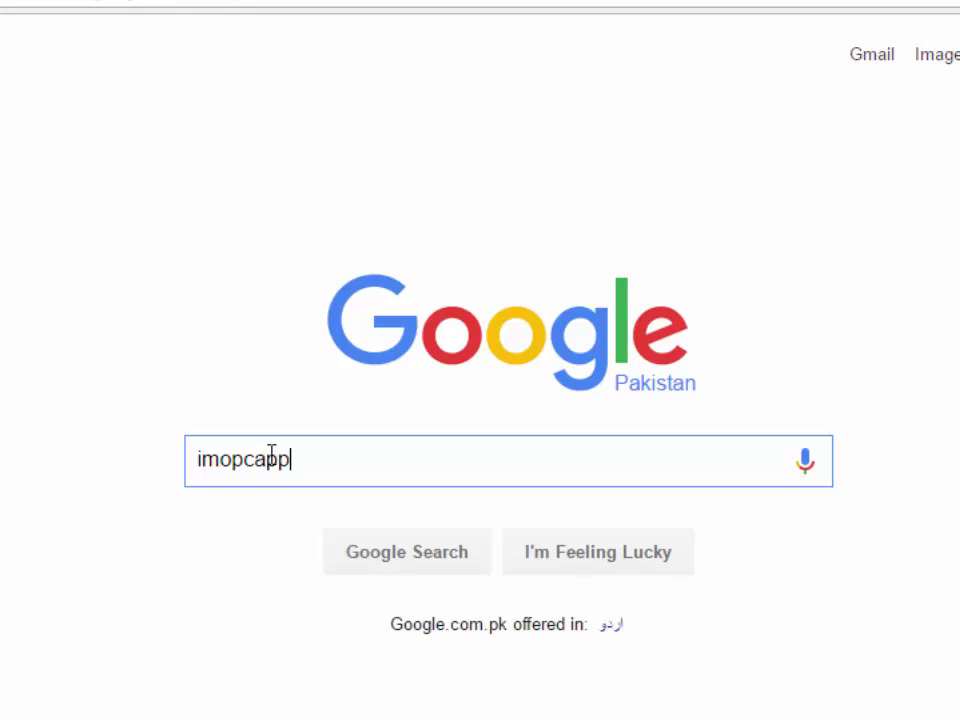
type(".com/download")
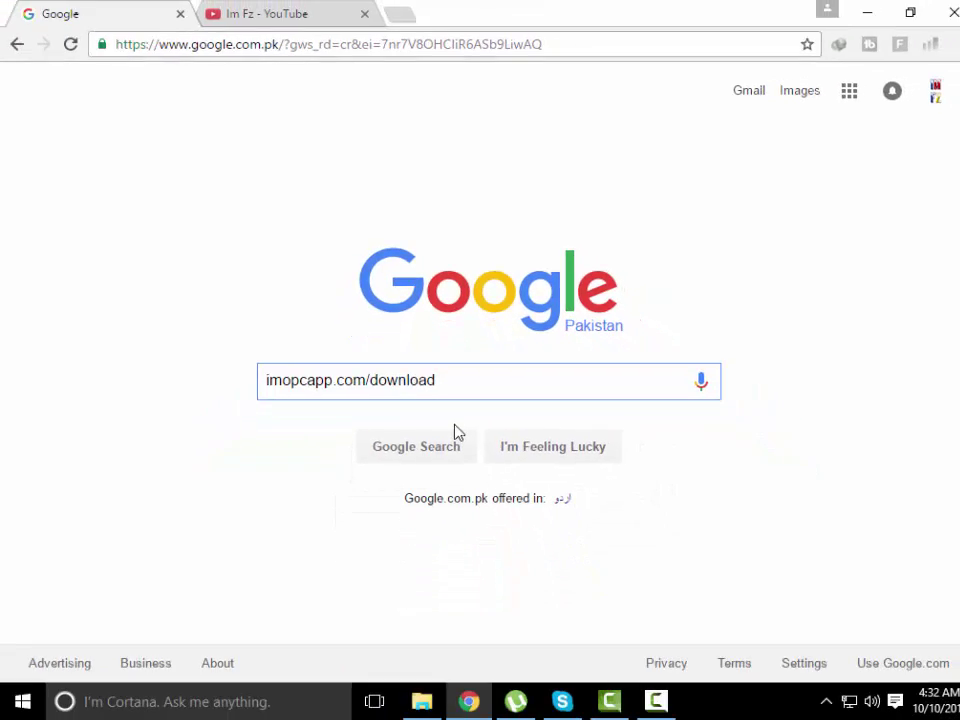
key("Return")
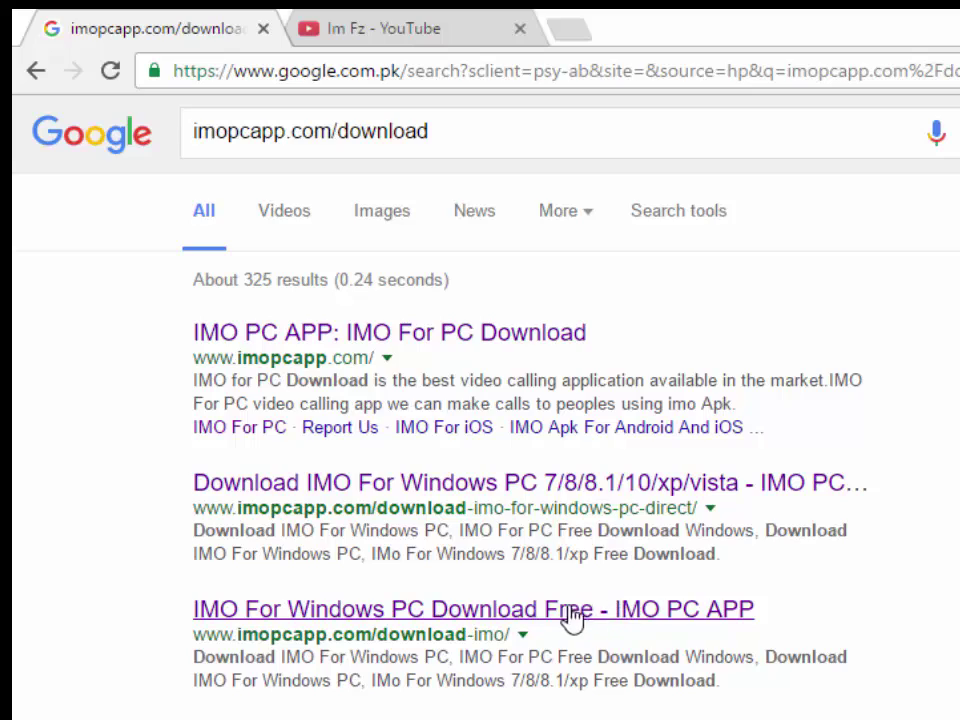
- Open the 'IMO For Windows PC Download Free' result and scroll to its Windows download links
left_click(570, 612)
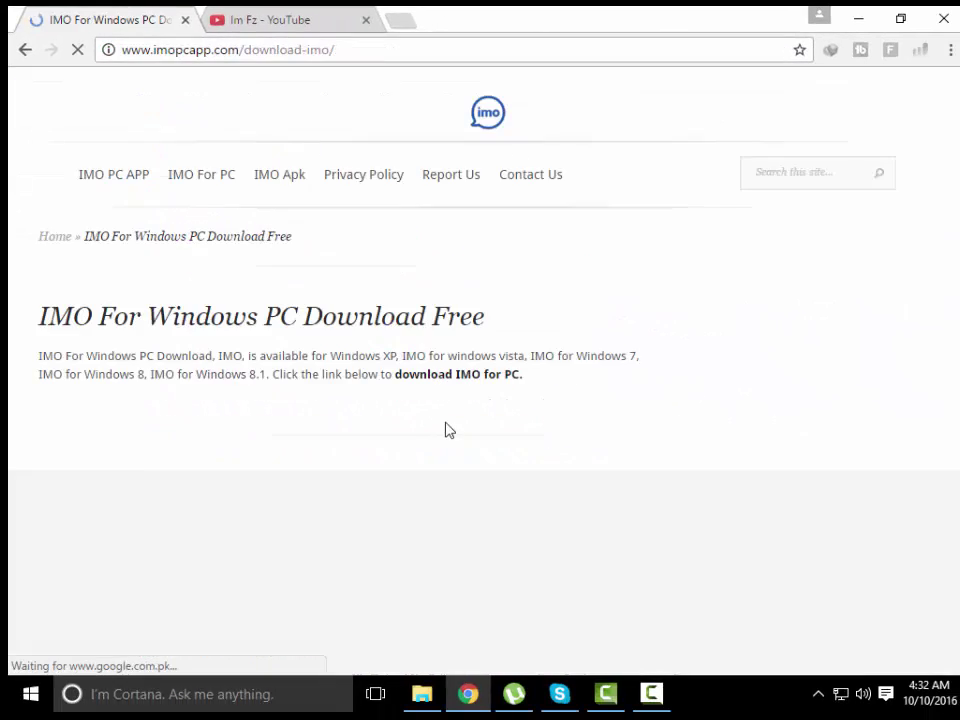
scroll(424, 424, "down", 1)
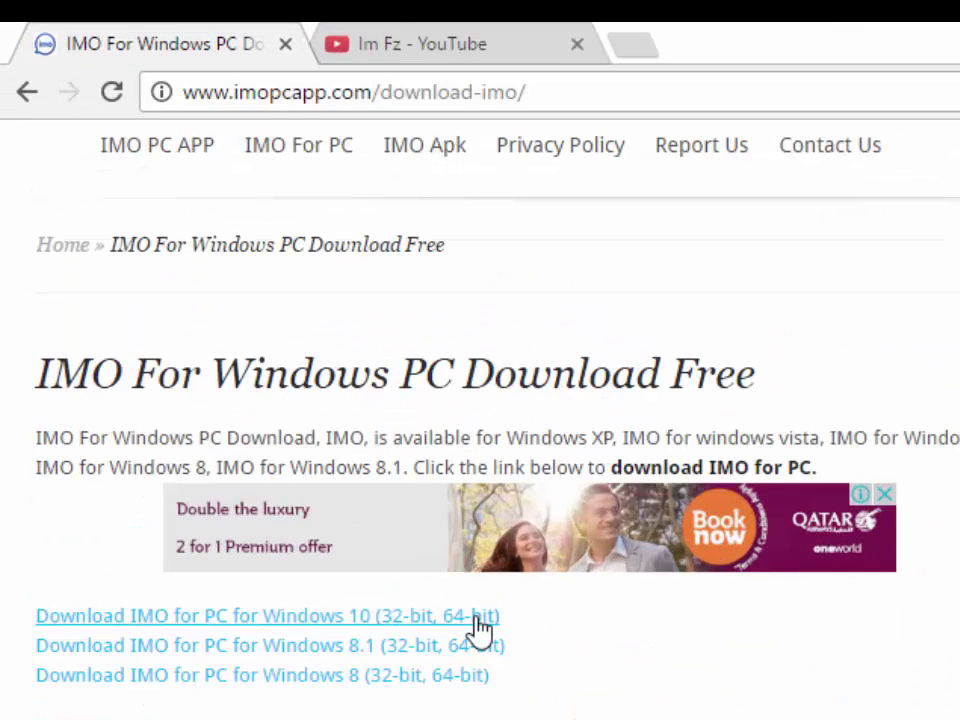
scroll(588, 650, "down", 3)
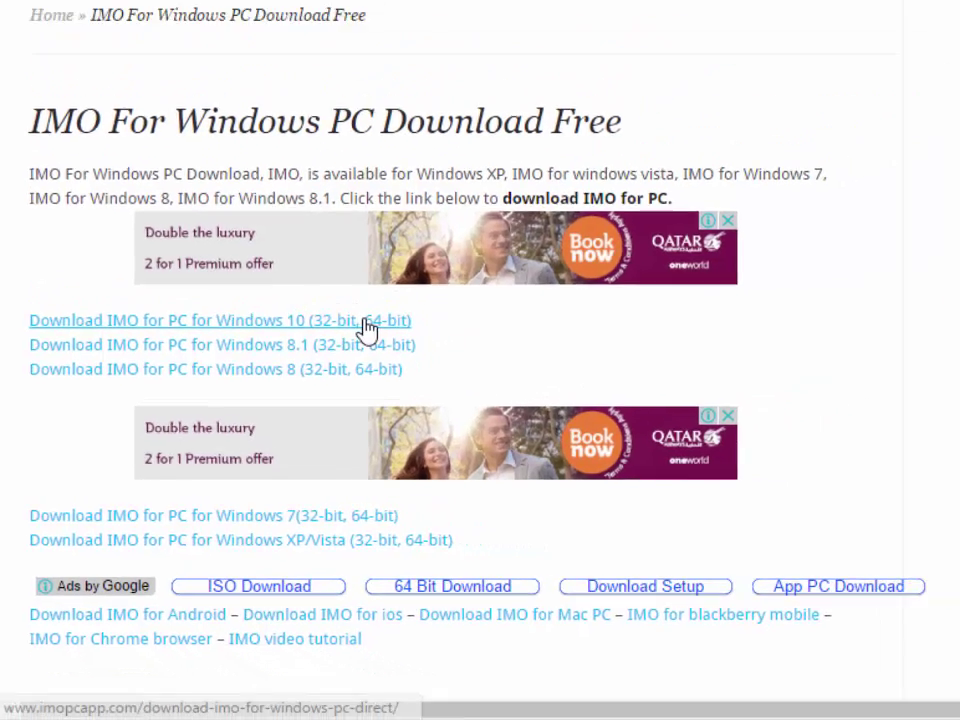
- Download the Windows 10 installer ImoSetup.msi (10.56 MB), saving it to the Desktop folder
left_click(449, 279)
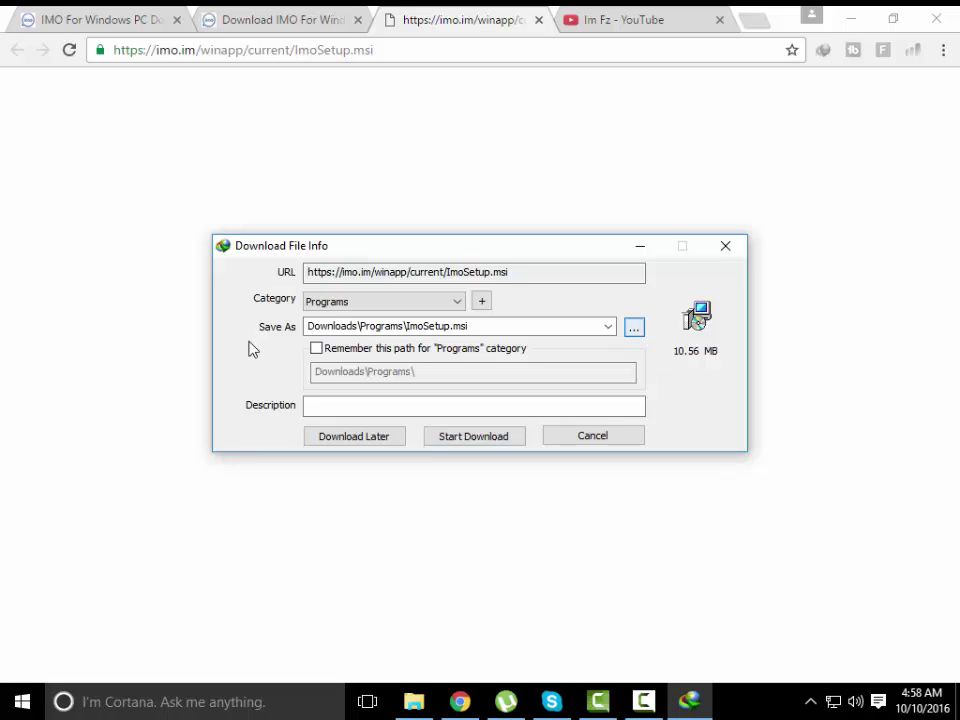
left_click(635, 332)
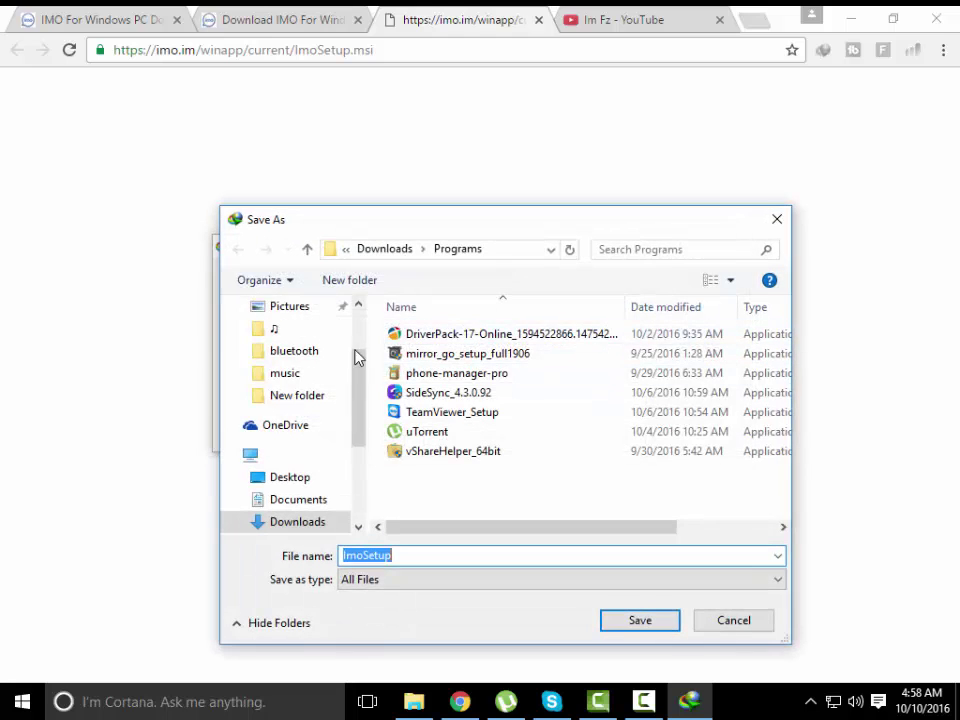
left_click(291, 484)
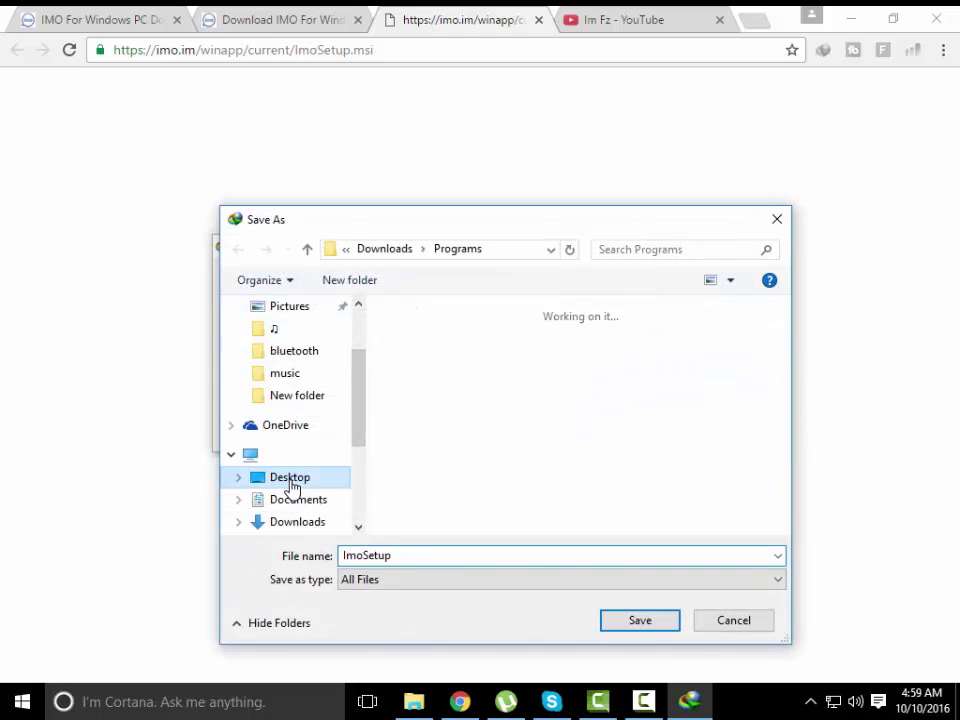
left_click(647, 628)
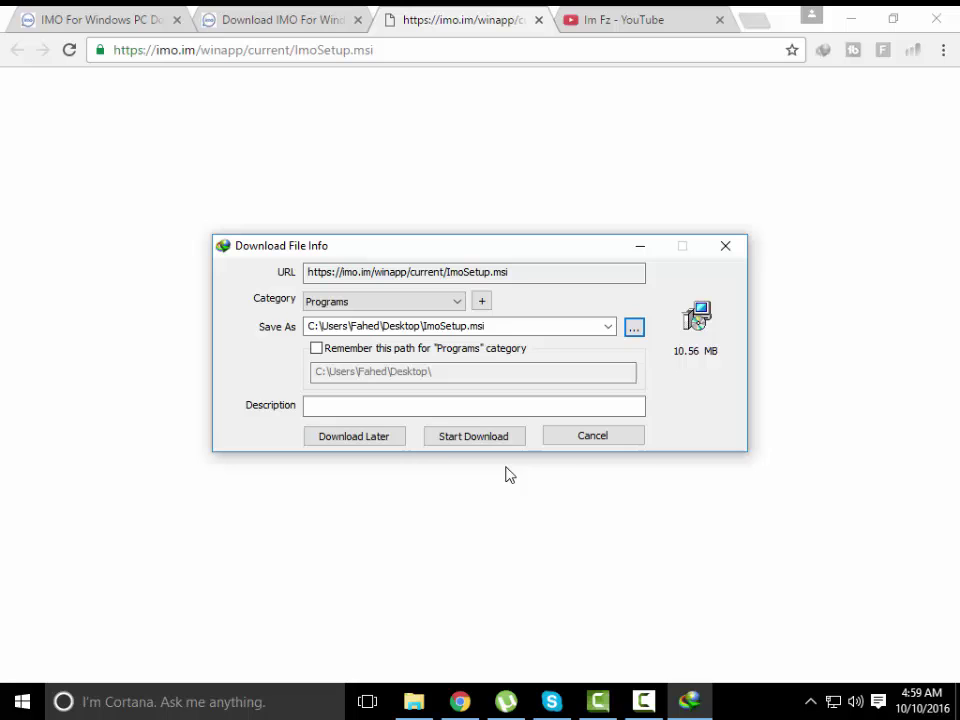
- Start the ImoSetup.msi download in IDM and let it complete
left_click(456, 444)
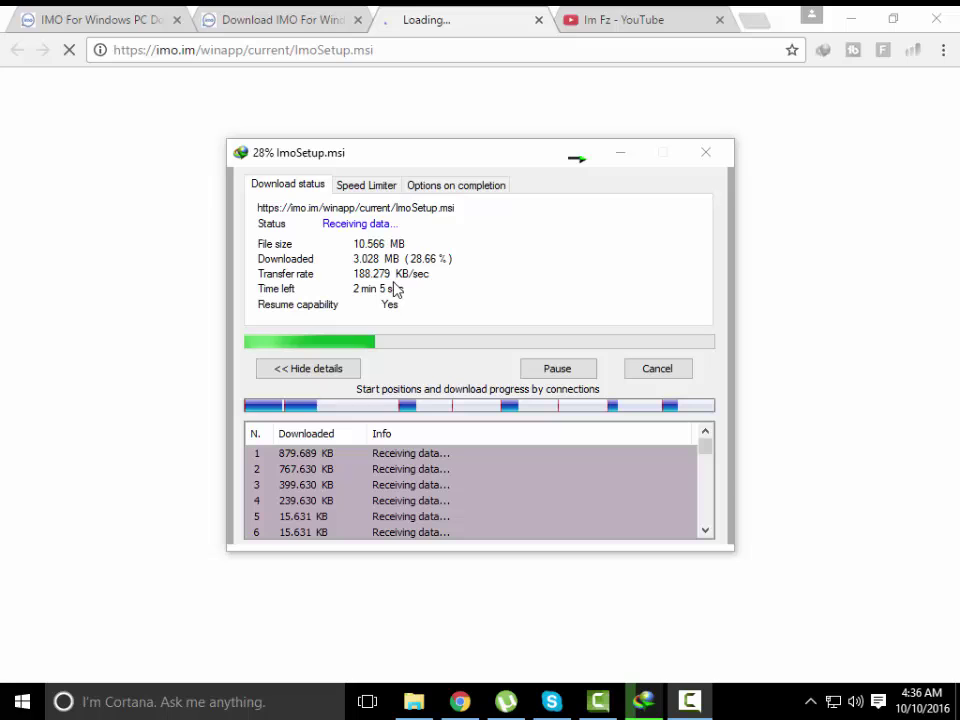
left_click(388, 244)
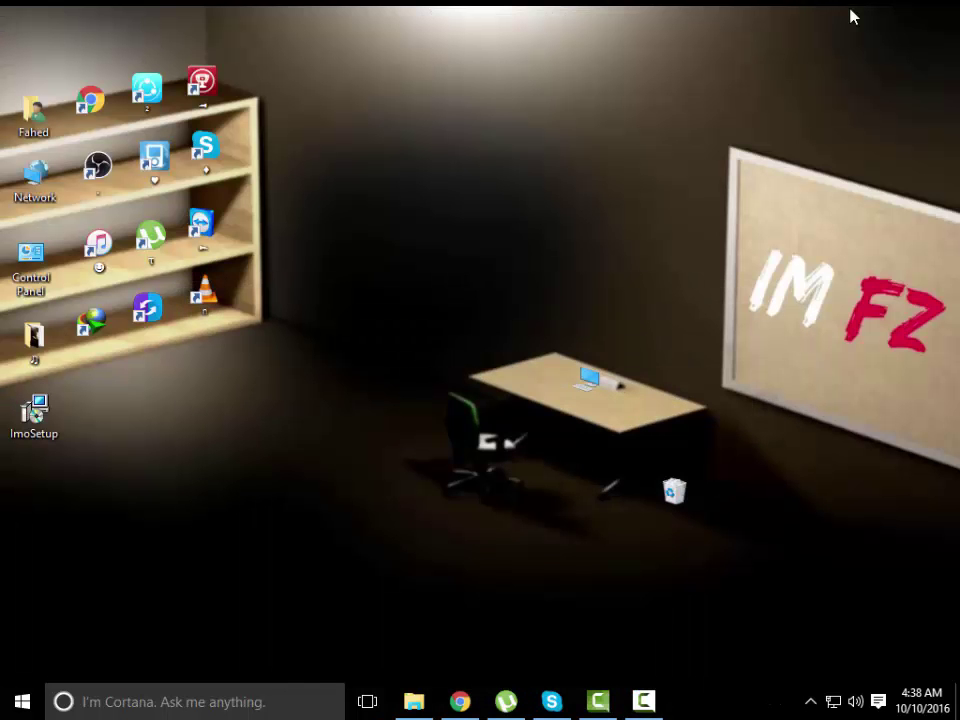
- Install Imo Messenger from ImoSetup, accepting the license terms, and finish setup
right_click(33, 418)
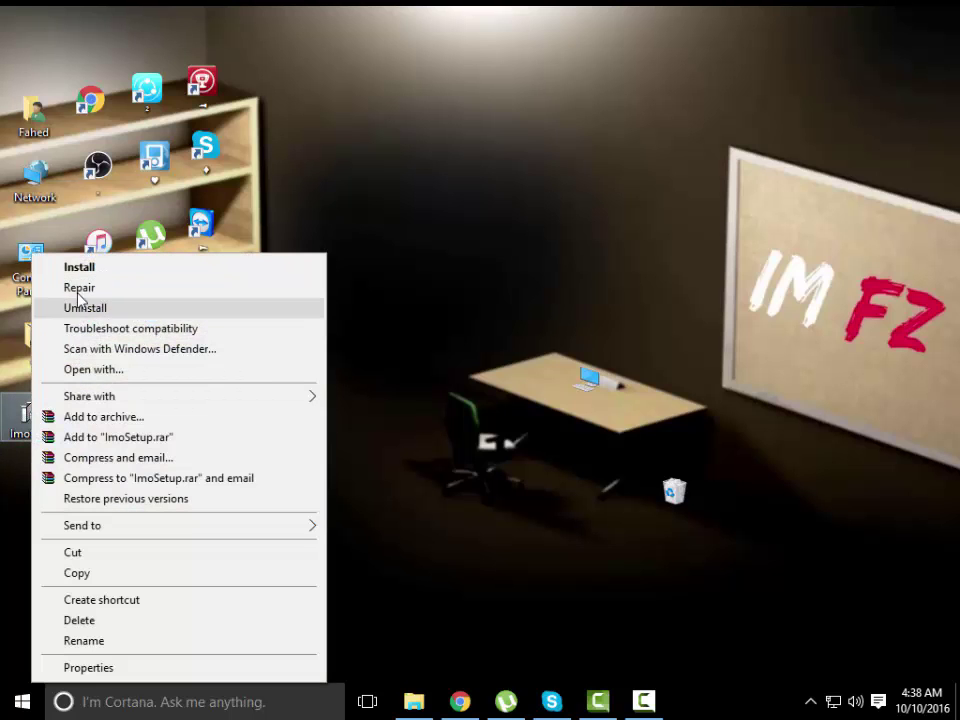
left_click(92, 271)
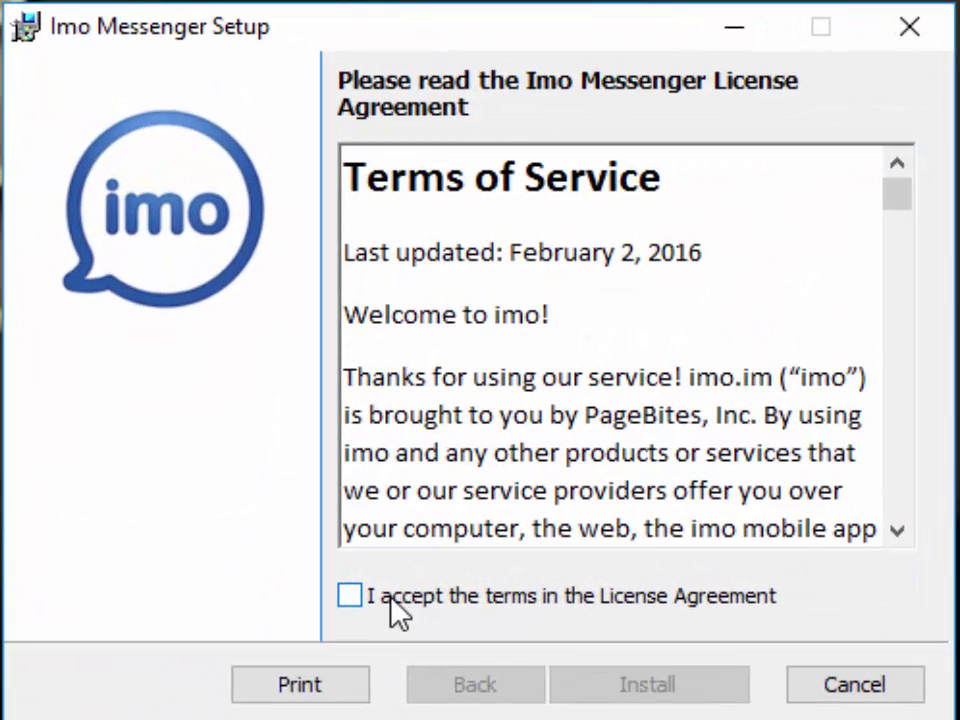
left_click(391, 598)
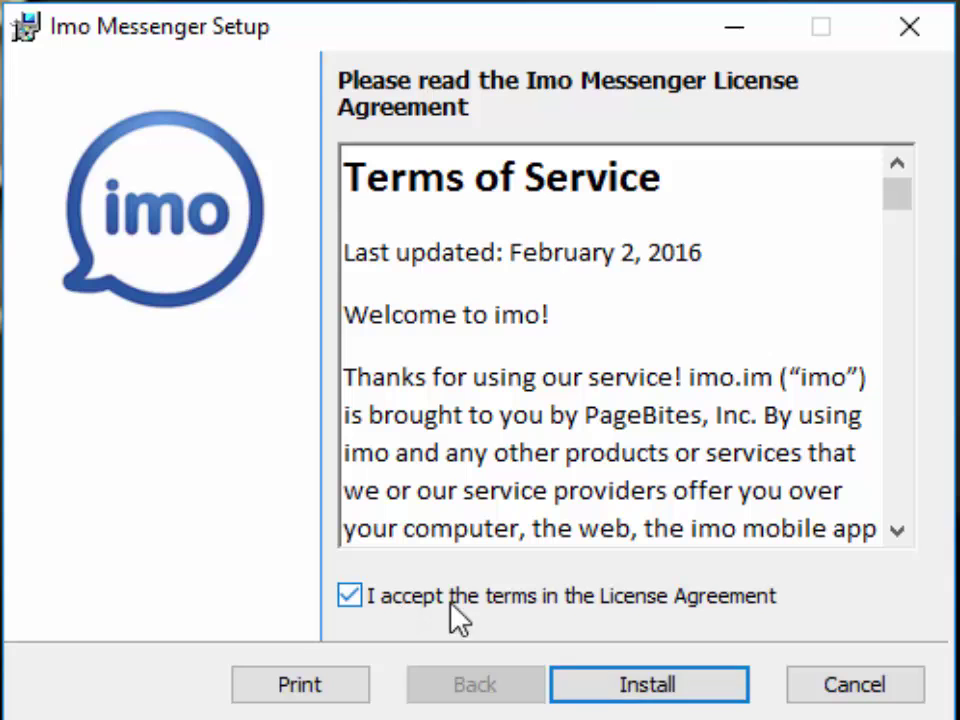
left_click(662, 692)
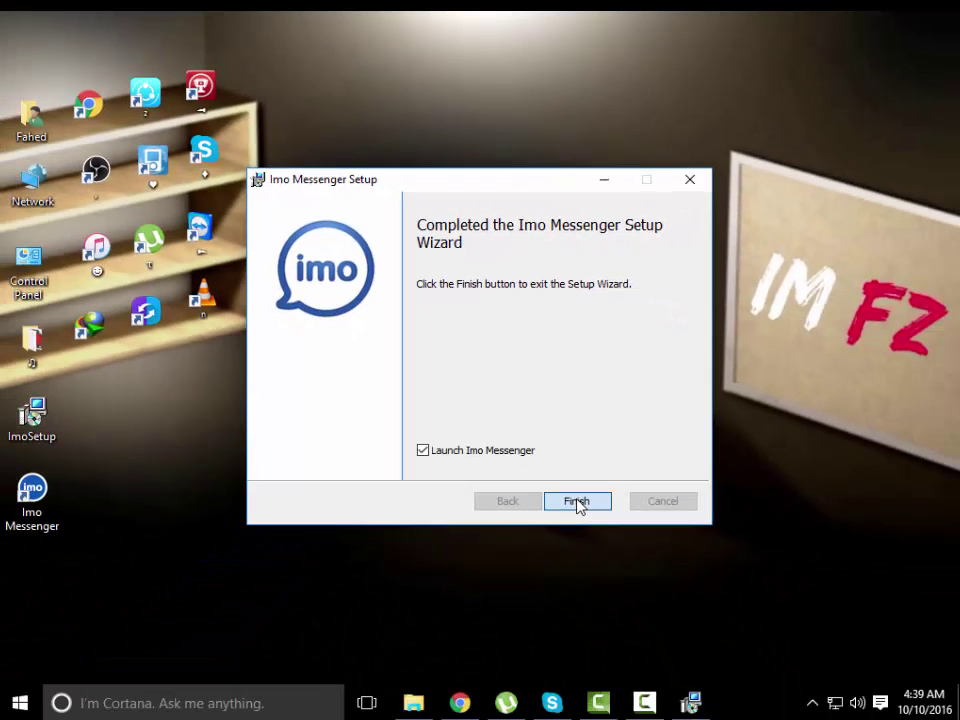
left_click(577, 503)
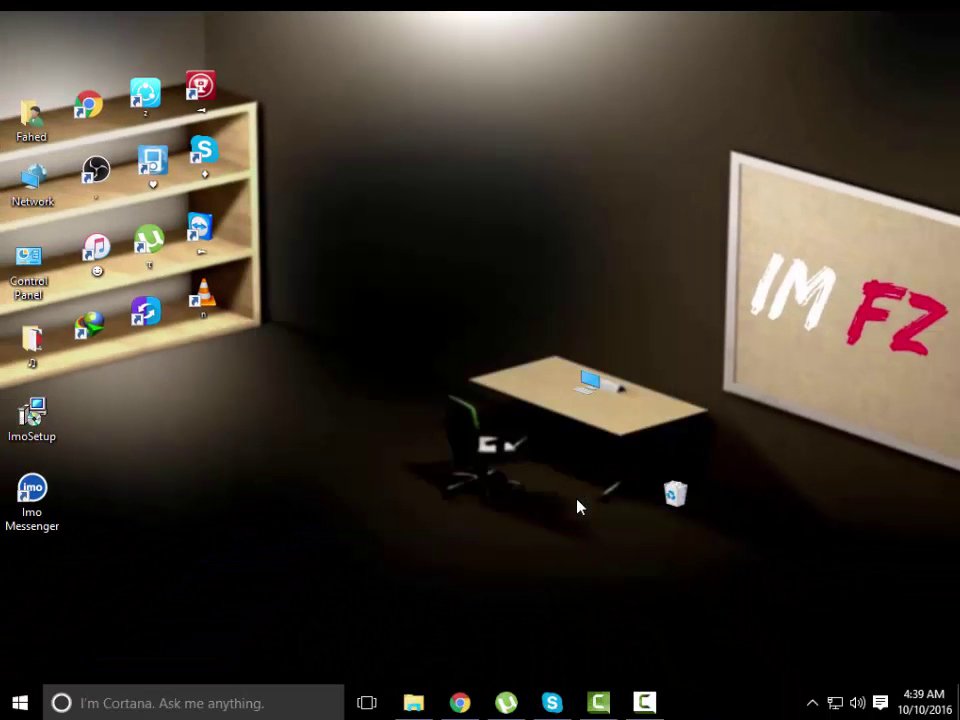
- Launch Imo Messenger from its desktop shortcut
double_click(30, 492)
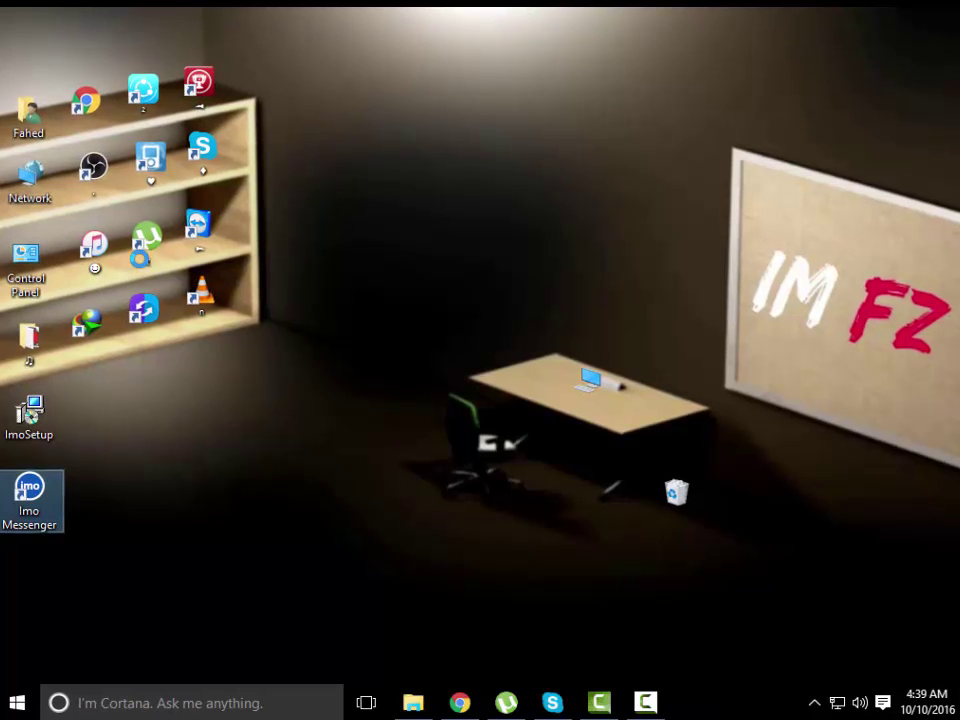
right_click(30, 60)
left_click(150, 72)
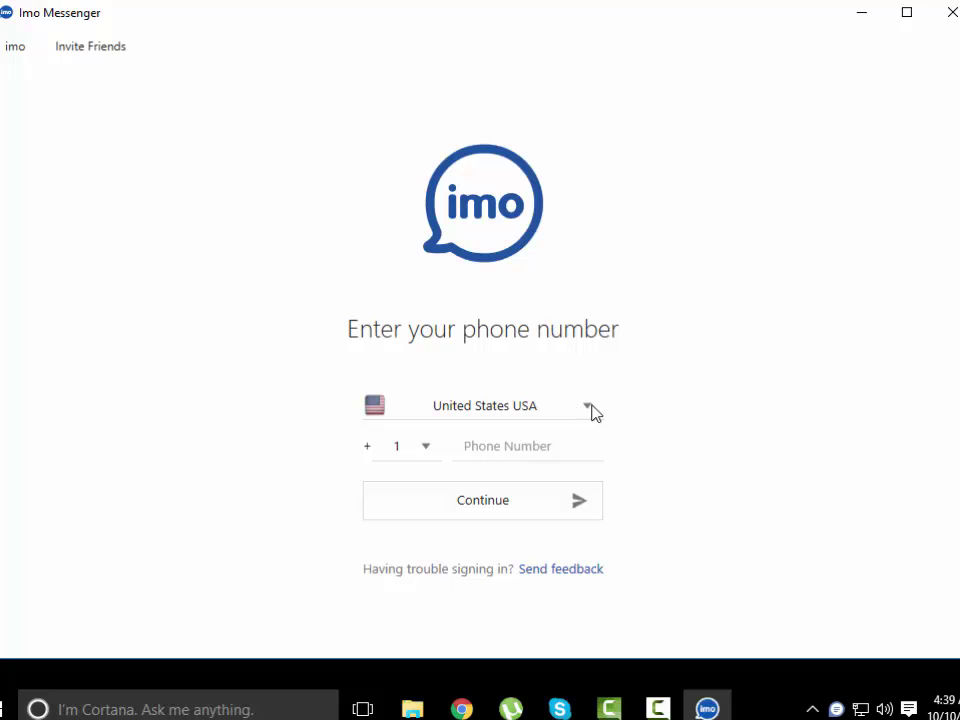
- Select Pakistan (+92) as the country, enter the phone number, and continue
left_click(586, 409)
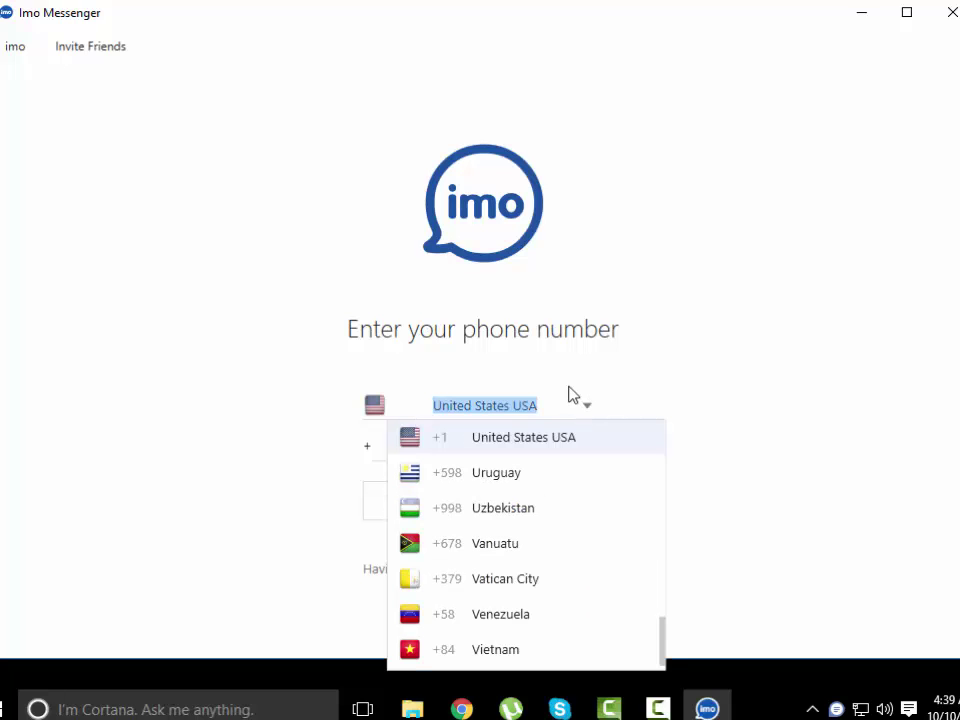
type("Pakistan")
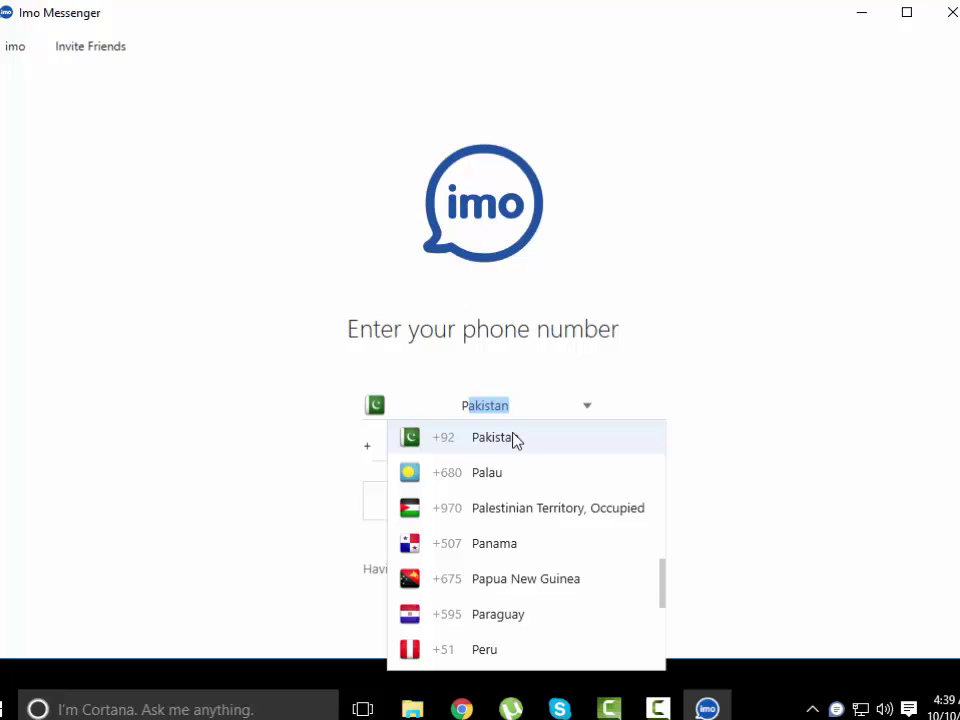
left_click(513, 440)
left_click(507, 445)
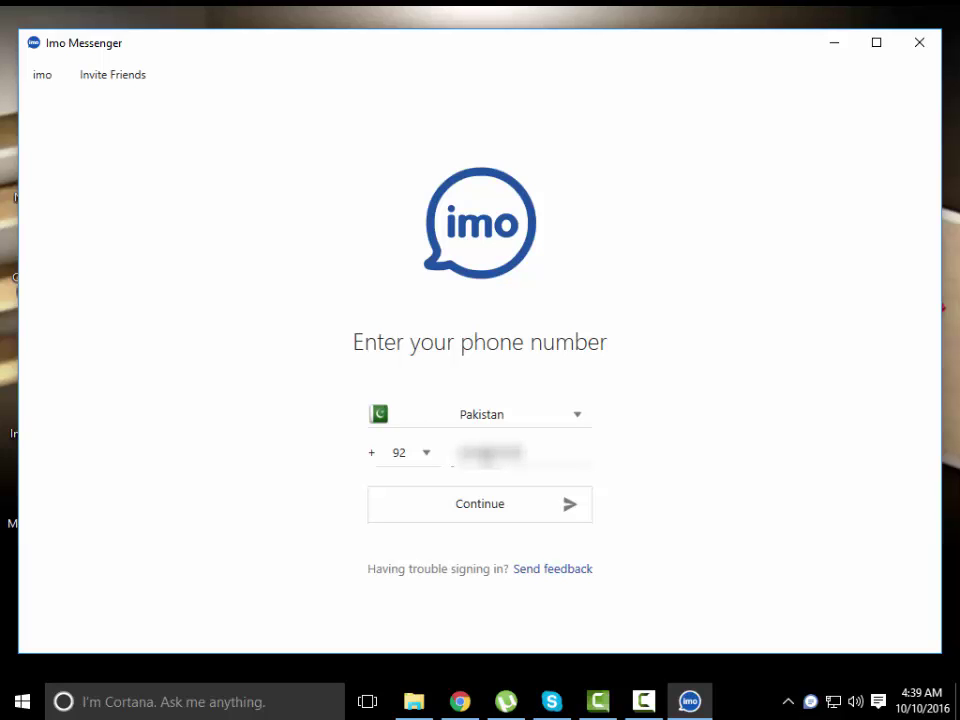
left_click(490, 510)
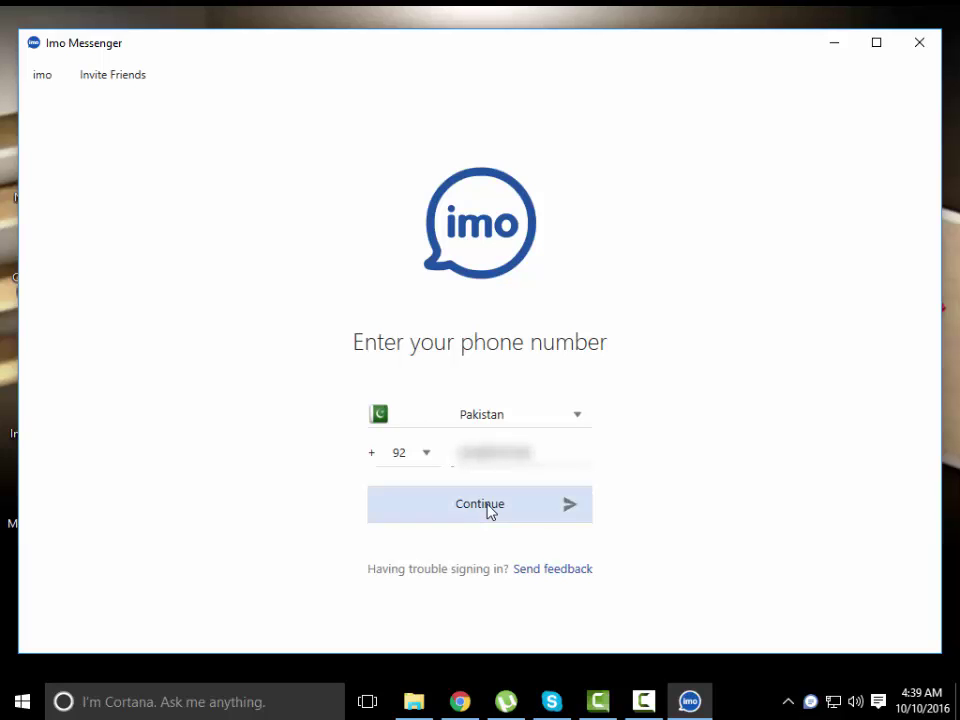